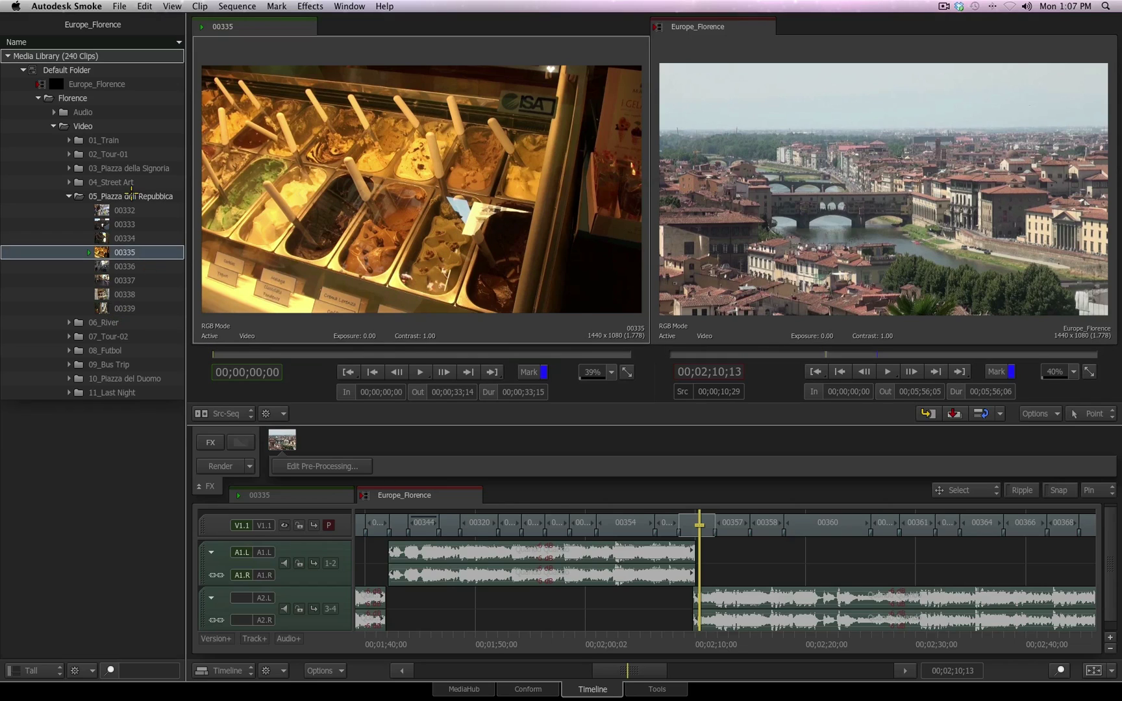
- Load clip 00339 as source and scrub Europe_Florence to 00;02;09;27 in the record viewer
{"action": "left_click", "coordinate": [115, 309]}
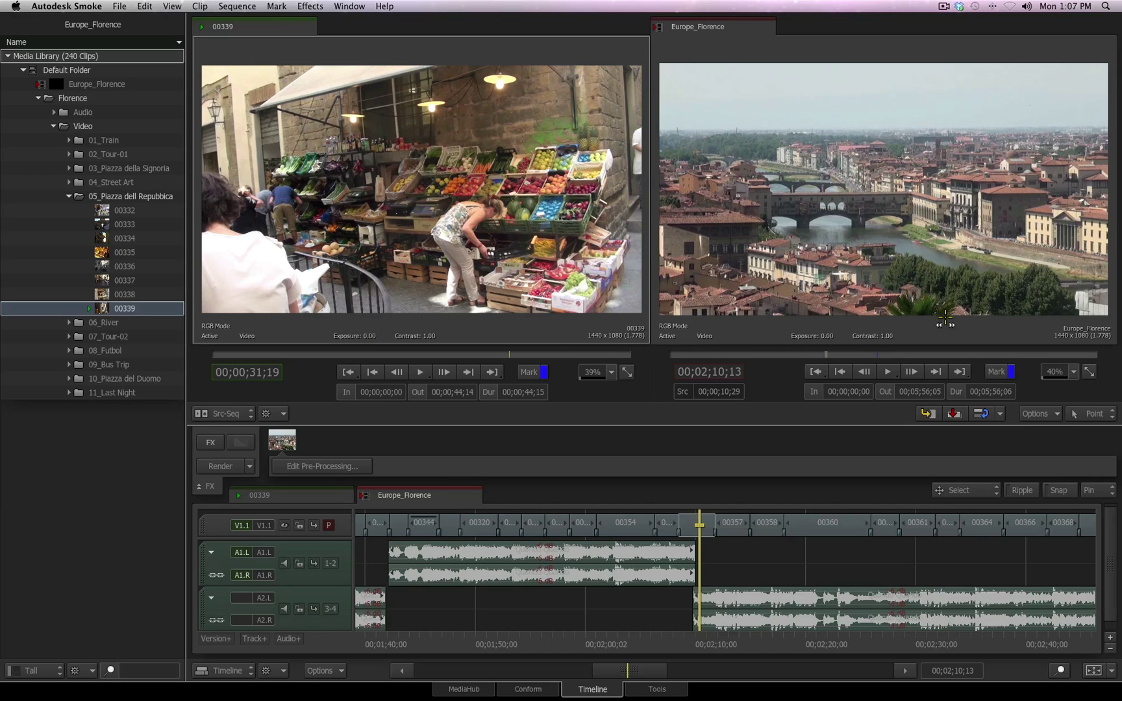
{"action": "left_click", "coordinate": [950, 313]}
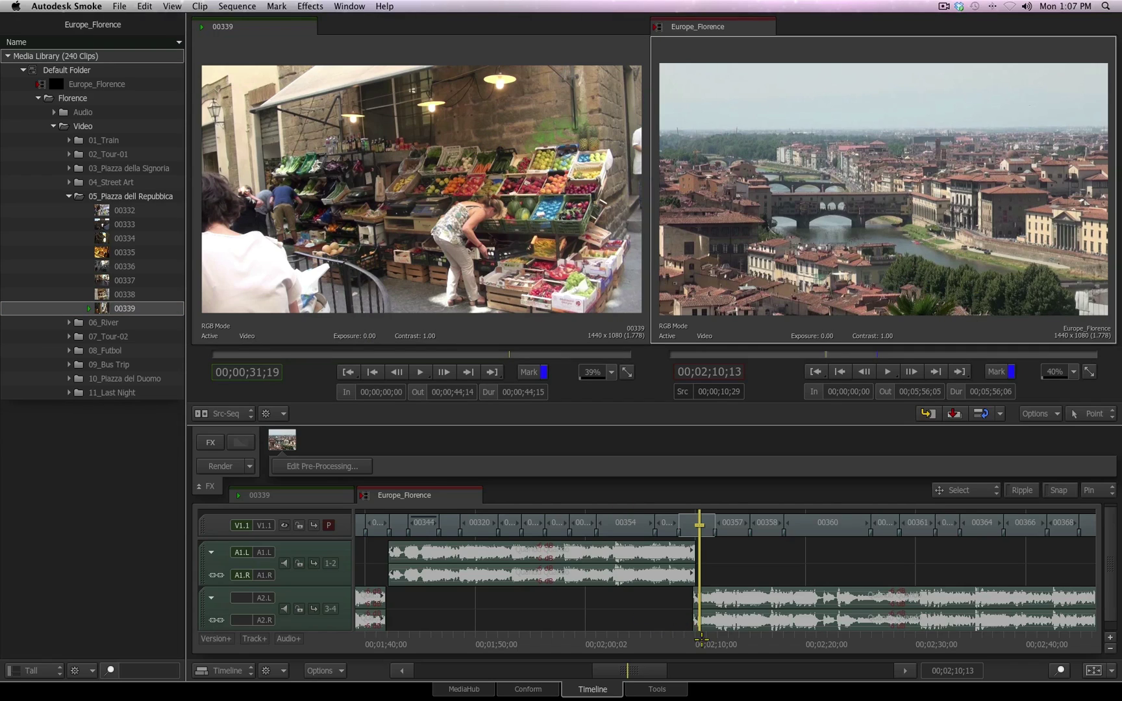
{"action": "left_click_drag", "start_coordinate": [700, 640], "coordinate": [694, 670]}
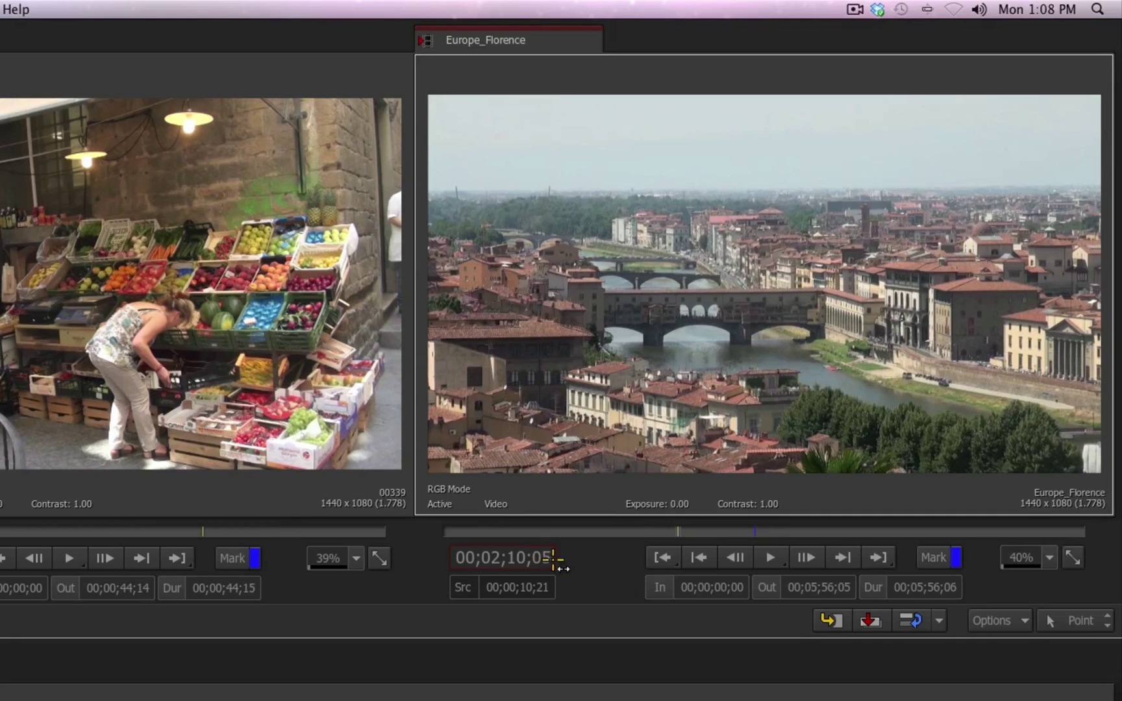
{"action": "left_click_drag", "start_coordinate": [556, 563], "coordinate": [580, 571]}
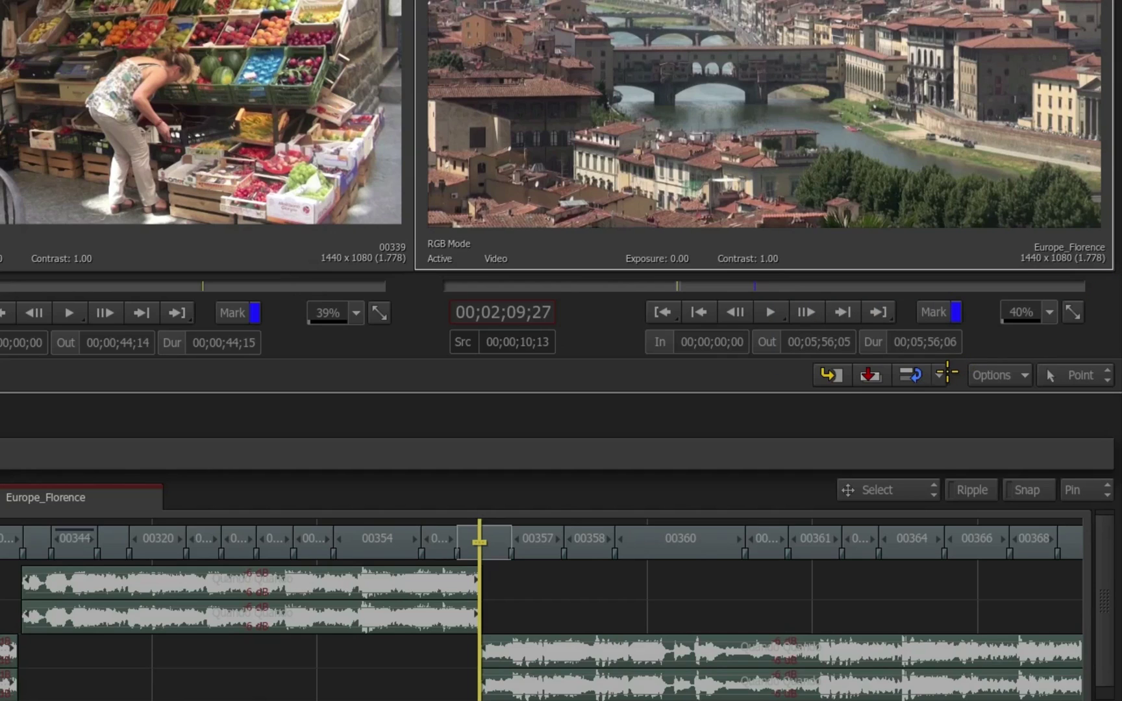
- Choose Aligned Edit from the edit-mode list beside the edit buttons
{"action": "left_click", "coordinate": [941, 374]}
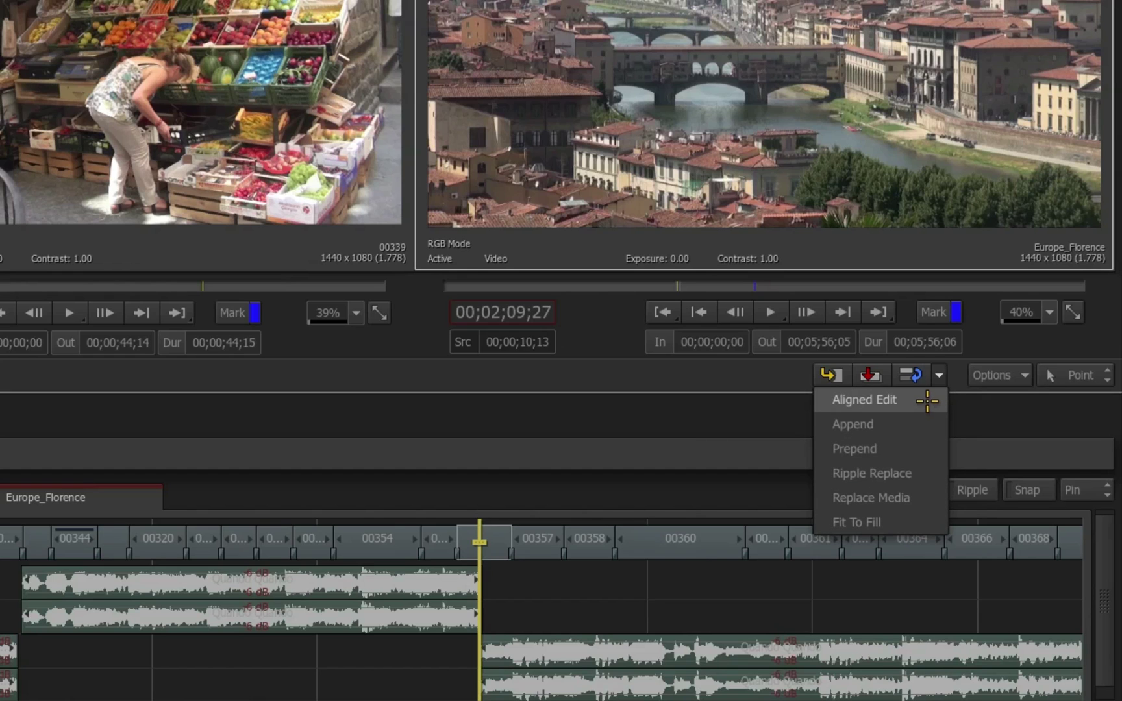
{"action": "left_click", "coordinate": [927, 400]}
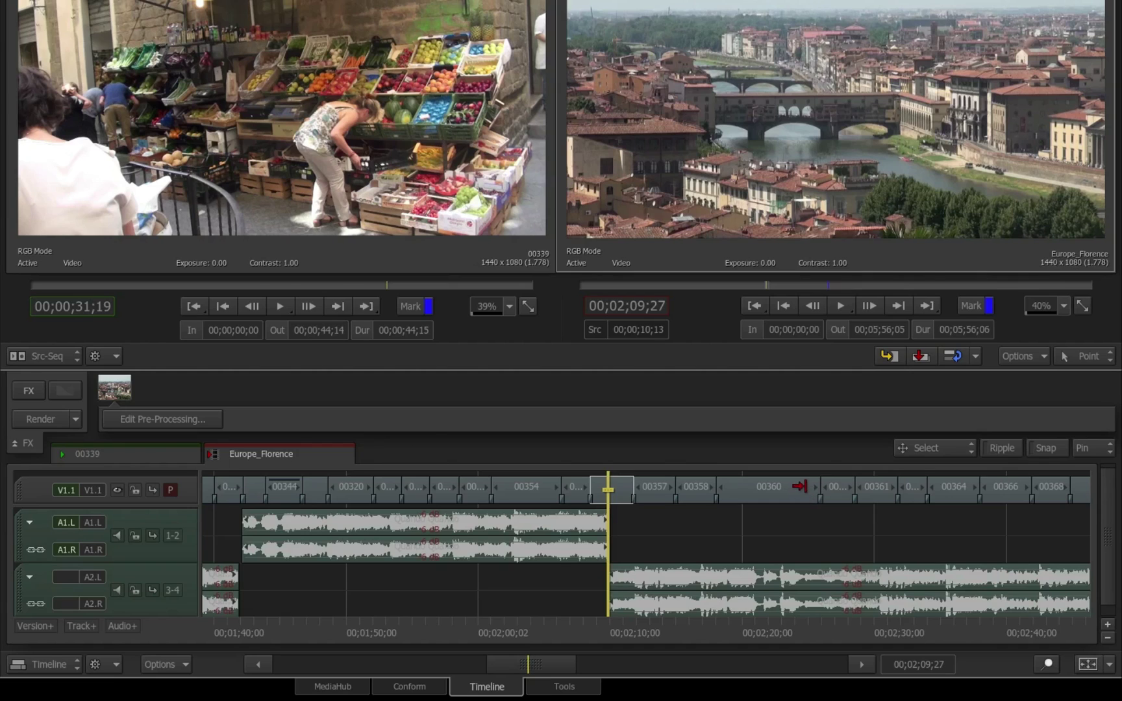
- Flip the timeline between 00339 and Europe_Florence, then show the FX Video Effects list
{"action": "left_click", "coordinate": [104, 453]}
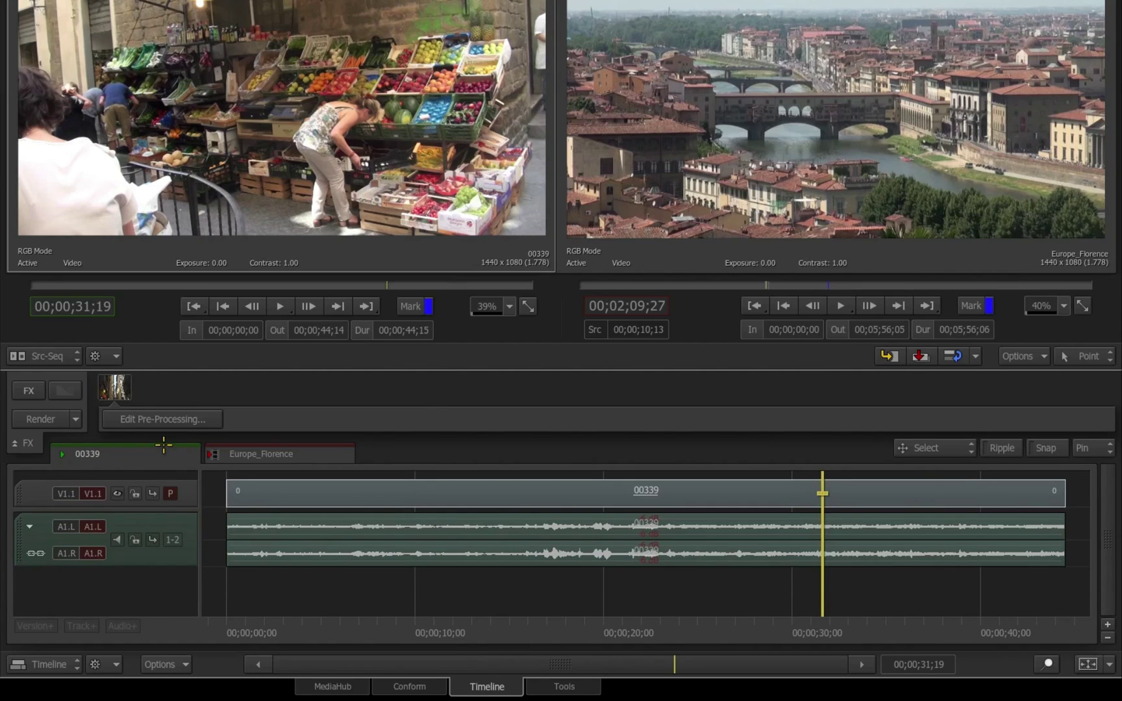
{"action": "left_click", "coordinate": [293, 455]}
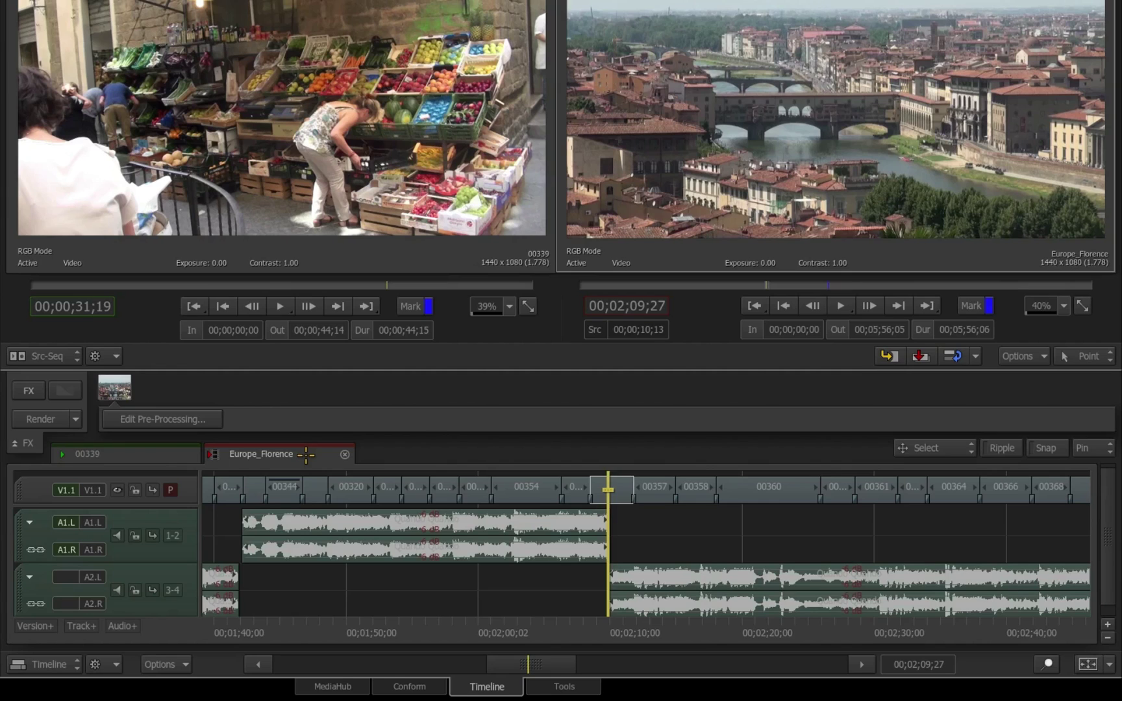
{"action": "left_click", "coordinate": [148, 452]}
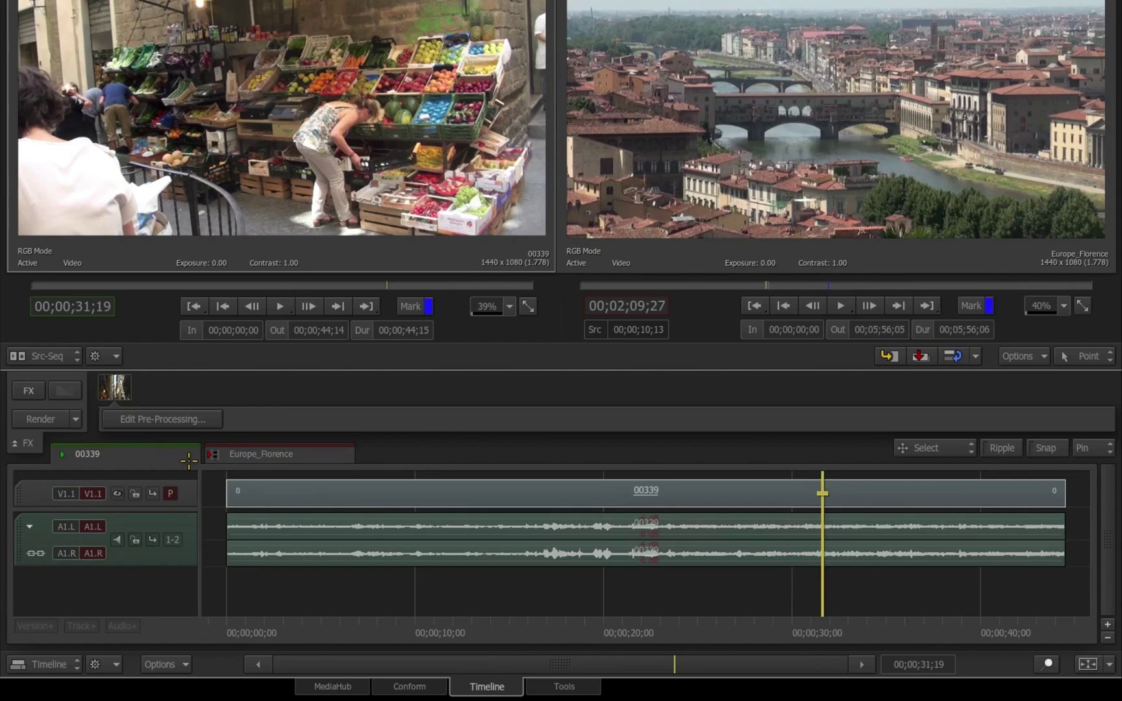
{"action": "left_click", "coordinate": [241, 454]}
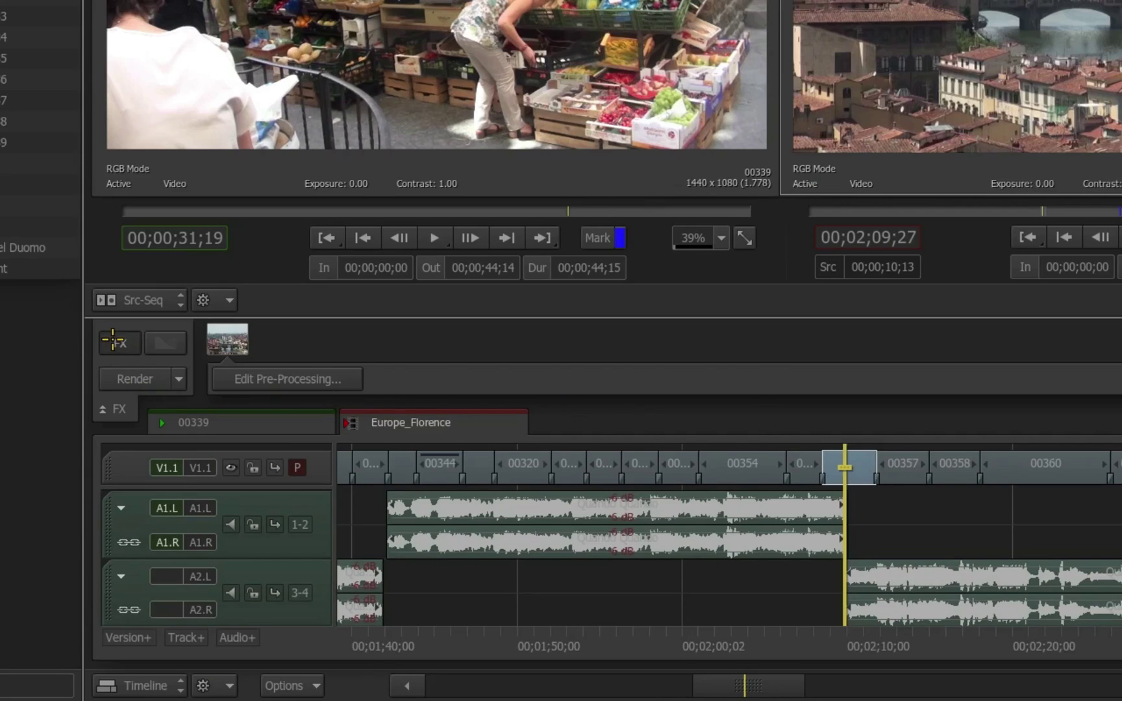
{"action": "left_click", "coordinate": [29, 390]}
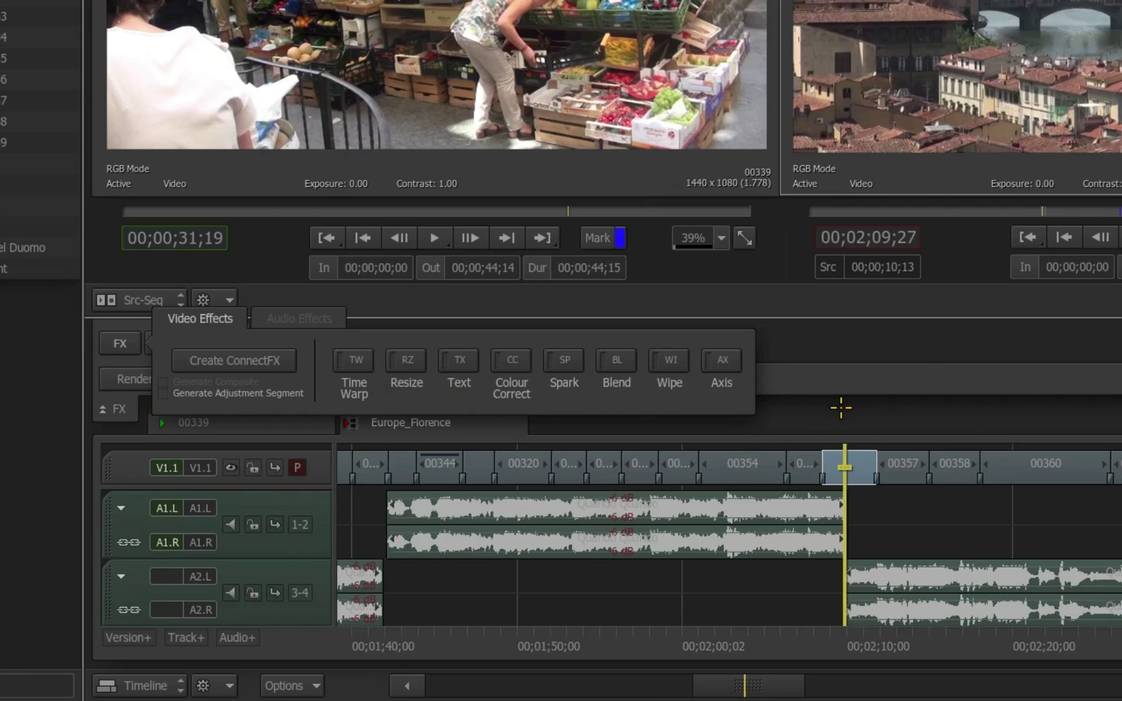
- Close the effects list and look over the timeline, viewer and media library option lists
{"action": "left_click", "coordinate": [841, 408]}
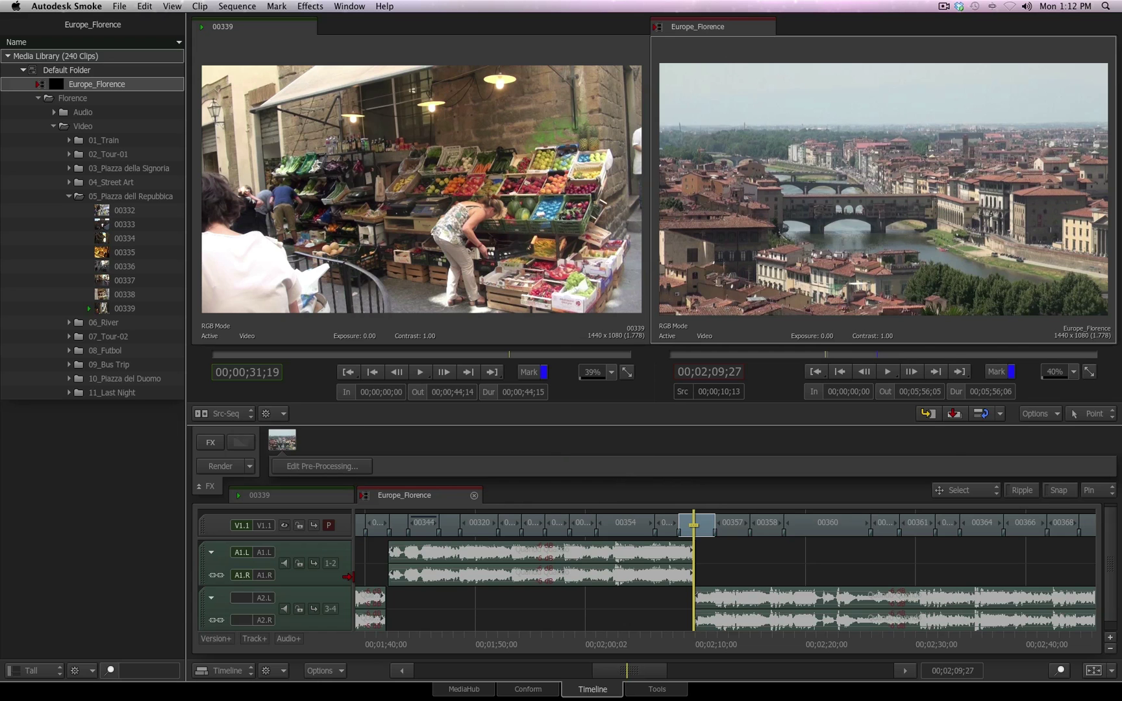
{"action": "left_click", "coordinate": [281, 671]}
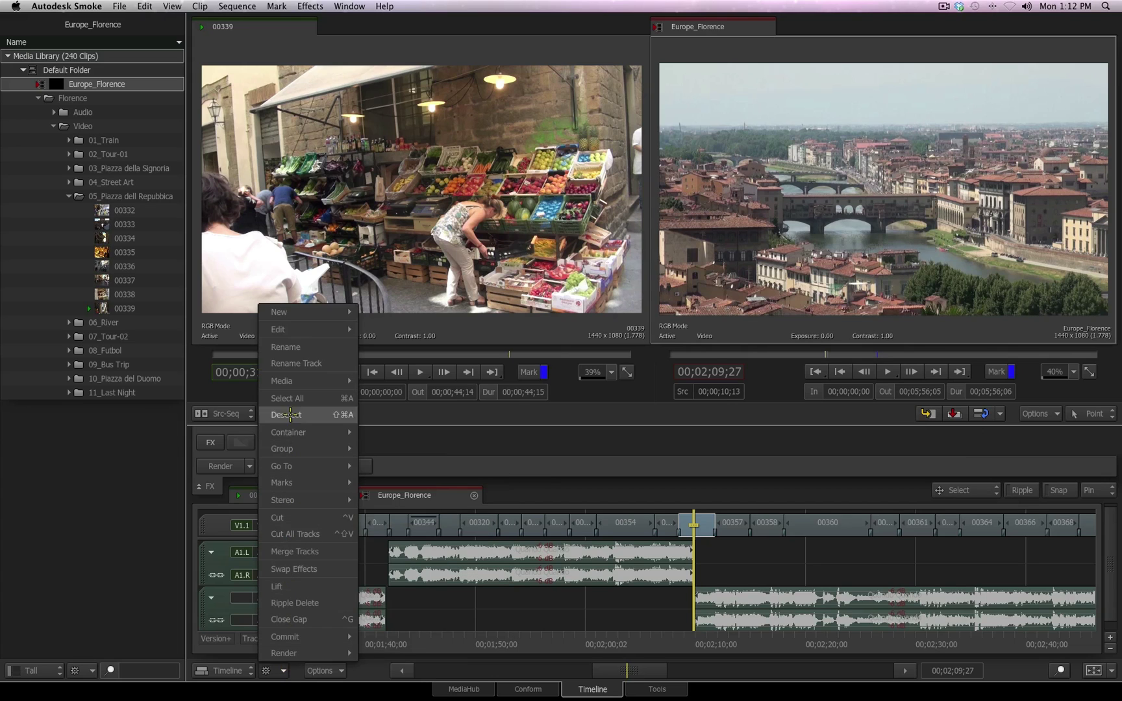
{"action": "left_click", "coordinate": [495, 440]}
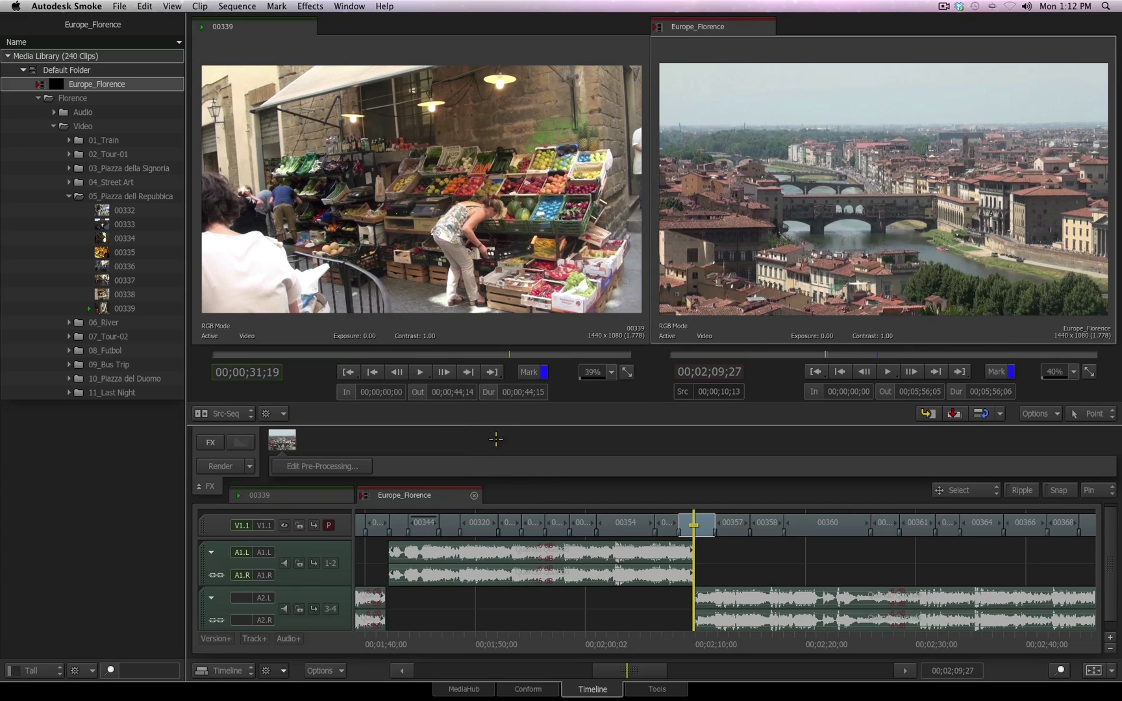
{"action": "left_click", "coordinate": [280, 414]}
{"action": "mouse_move", "coordinate": [288, 491]}
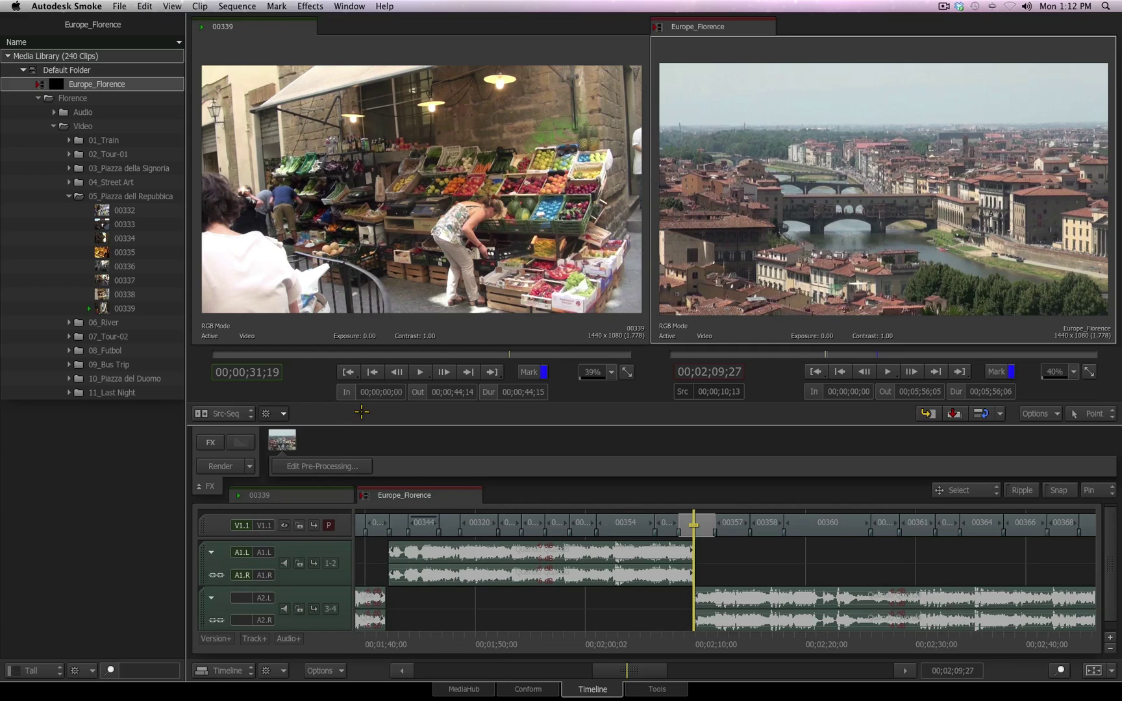
{"action": "left_click", "coordinate": [90, 669]}
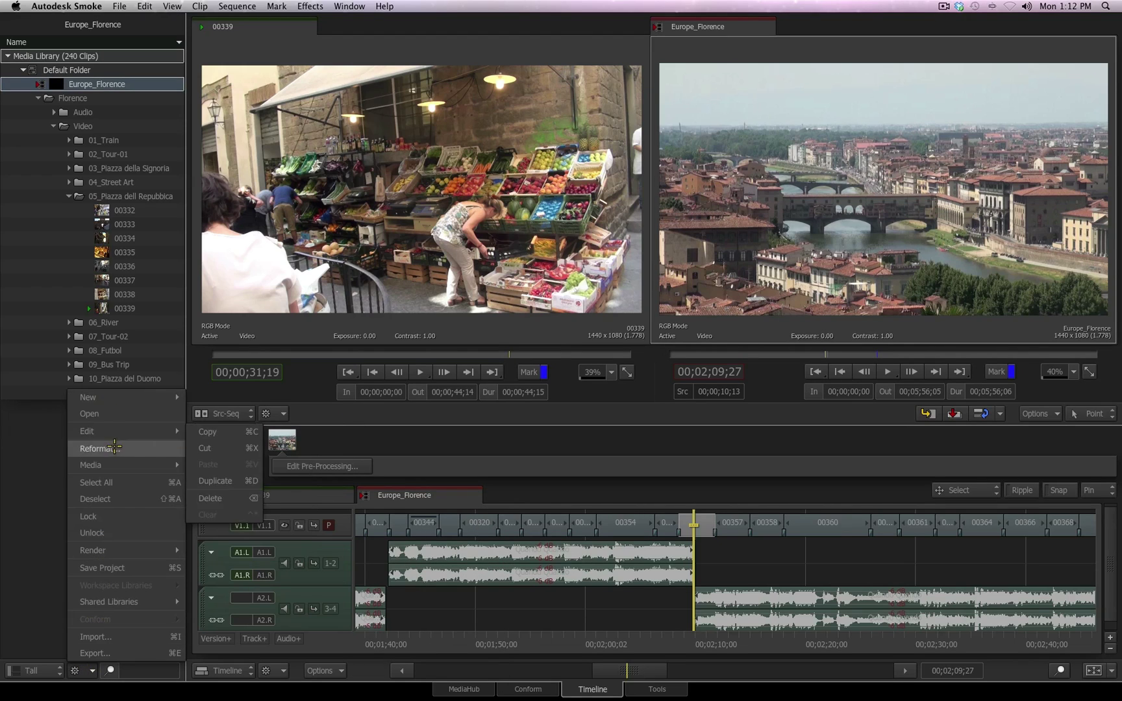
{"action": "left_click", "coordinate": [39, 606]}
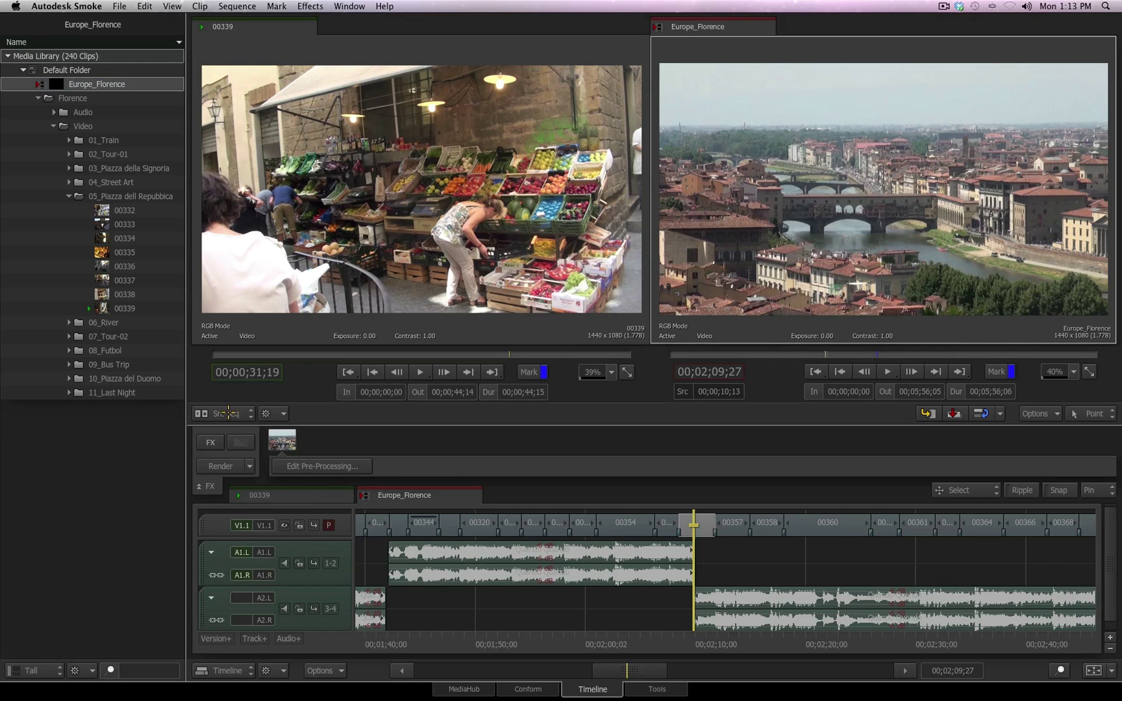
- Switch to a single player viewer, then restore separate source and sequence viewers
{"action": "left_click", "coordinate": [224, 413]}
{"action": "left_click", "coordinate": [246, 397]}
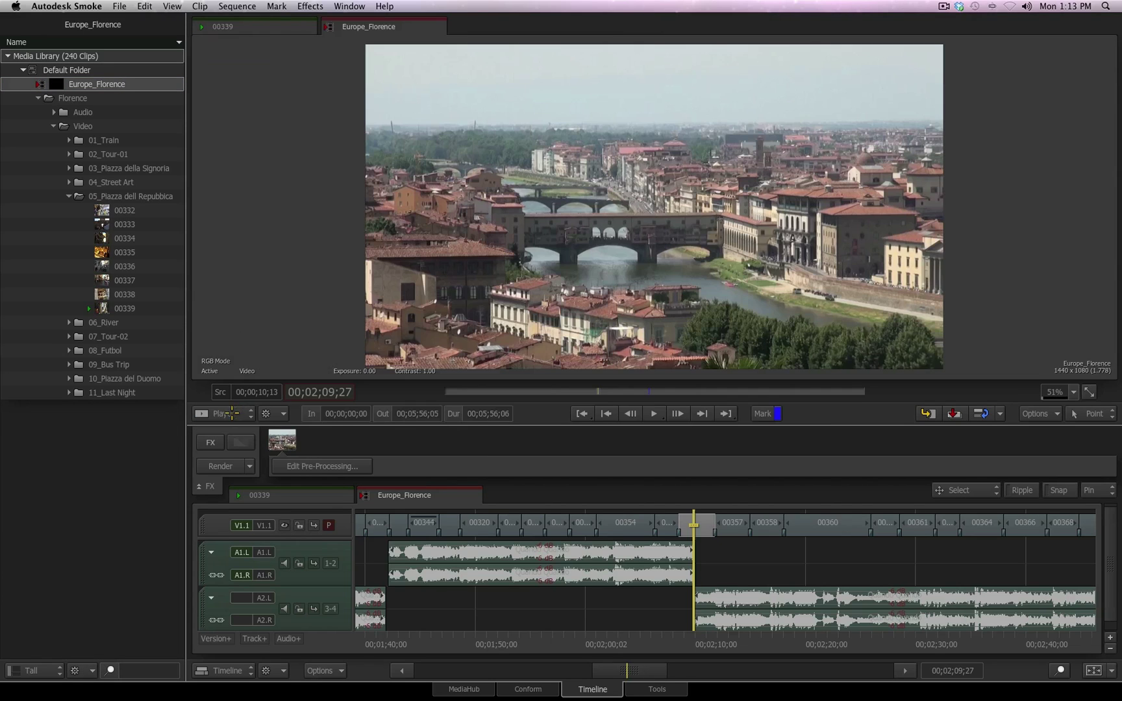
{"action": "left_click", "coordinate": [235, 418]}
{"action": "left_click", "coordinate": [238, 430]}
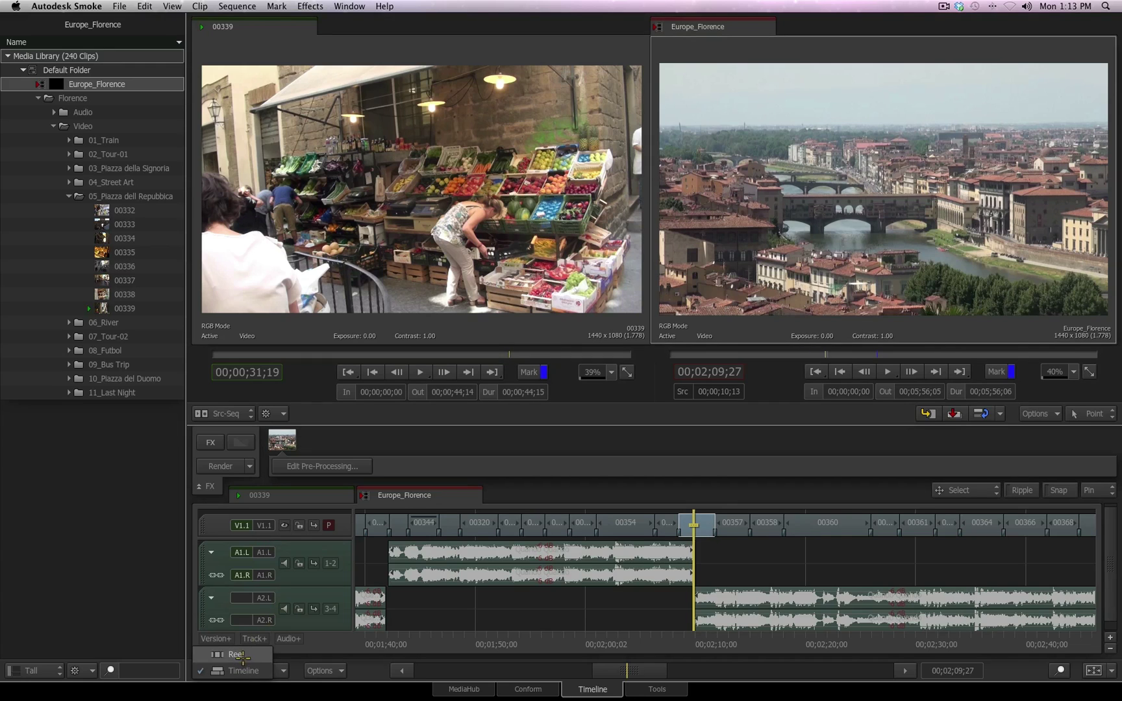
- Show Europe_Florence as tracks instead of a reel and try the Tall/Normal library layouts
{"action": "left_click", "coordinate": [238, 655]}
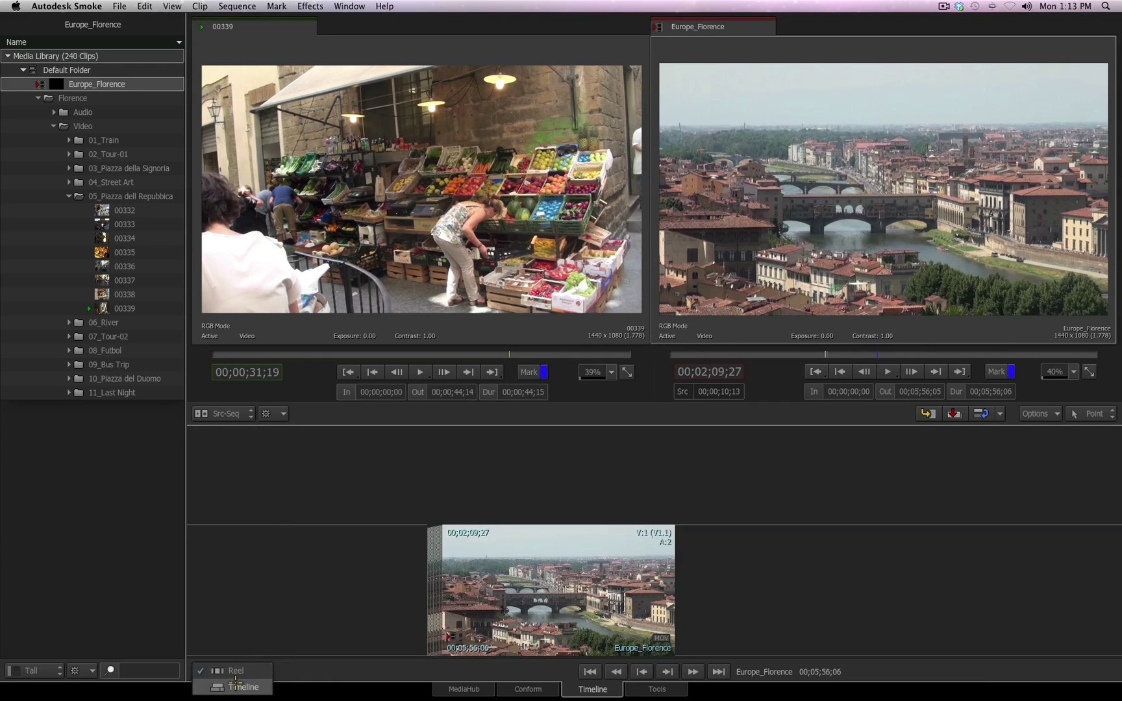
{"action": "left_click", "coordinate": [215, 673]}
{"action": "left_click", "coordinate": [37, 671]}
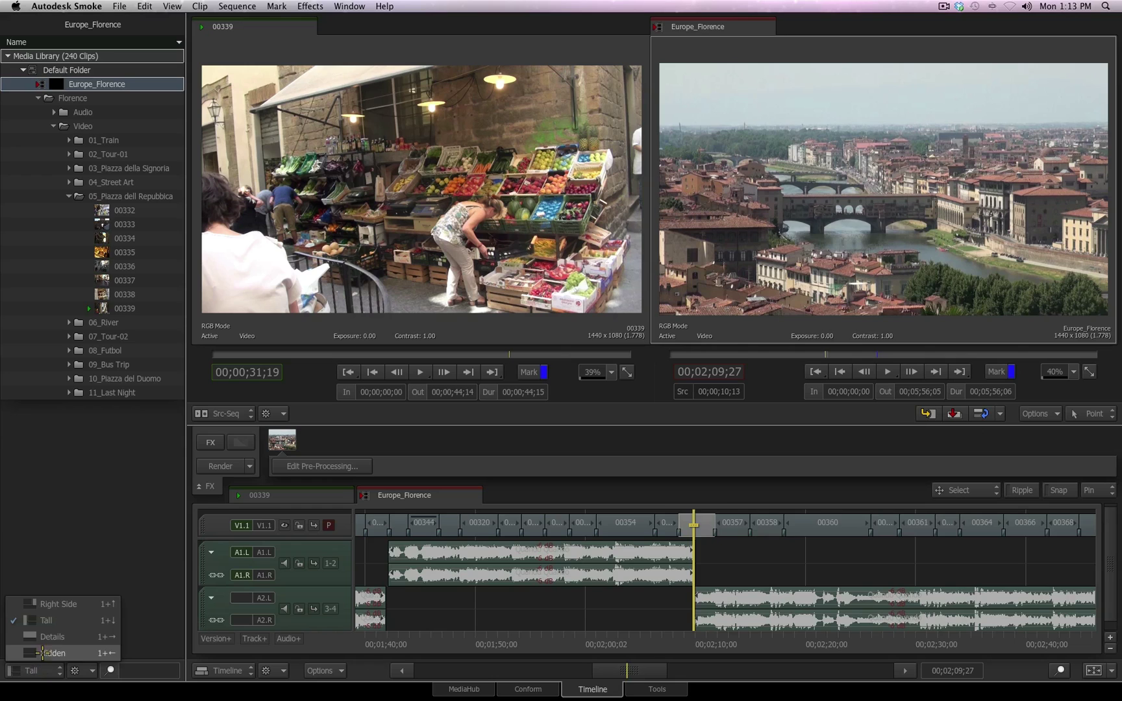
{"action": "left_click", "coordinate": [44, 620]}
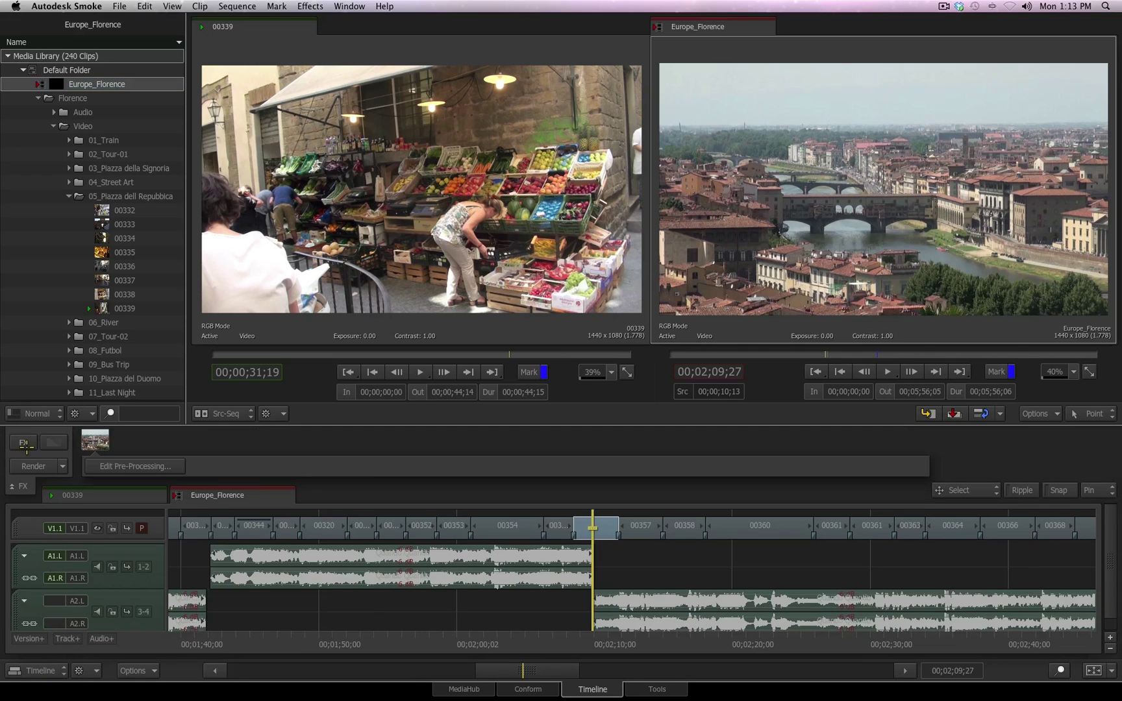
{"action": "left_click", "coordinate": [38, 413]}
{"action": "left_click", "coordinate": [48, 442]}
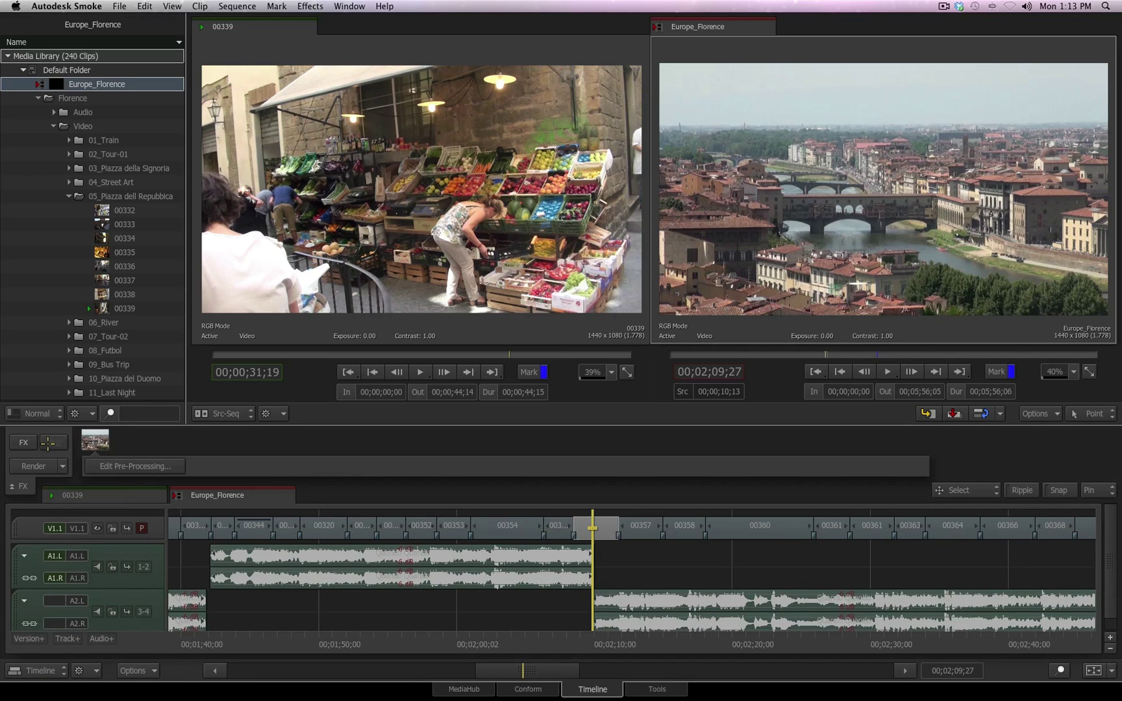
{"action": "left_click", "coordinate": [348, 7]}
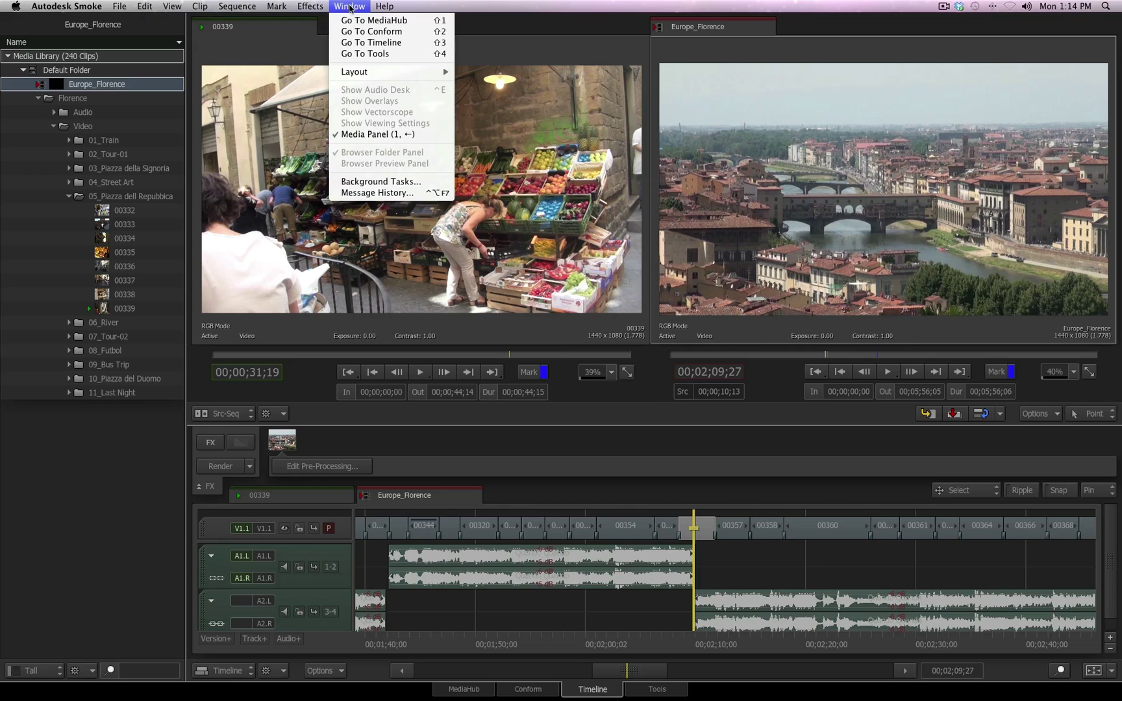
{"action": "mouse_move", "coordinate": [375, 73]}
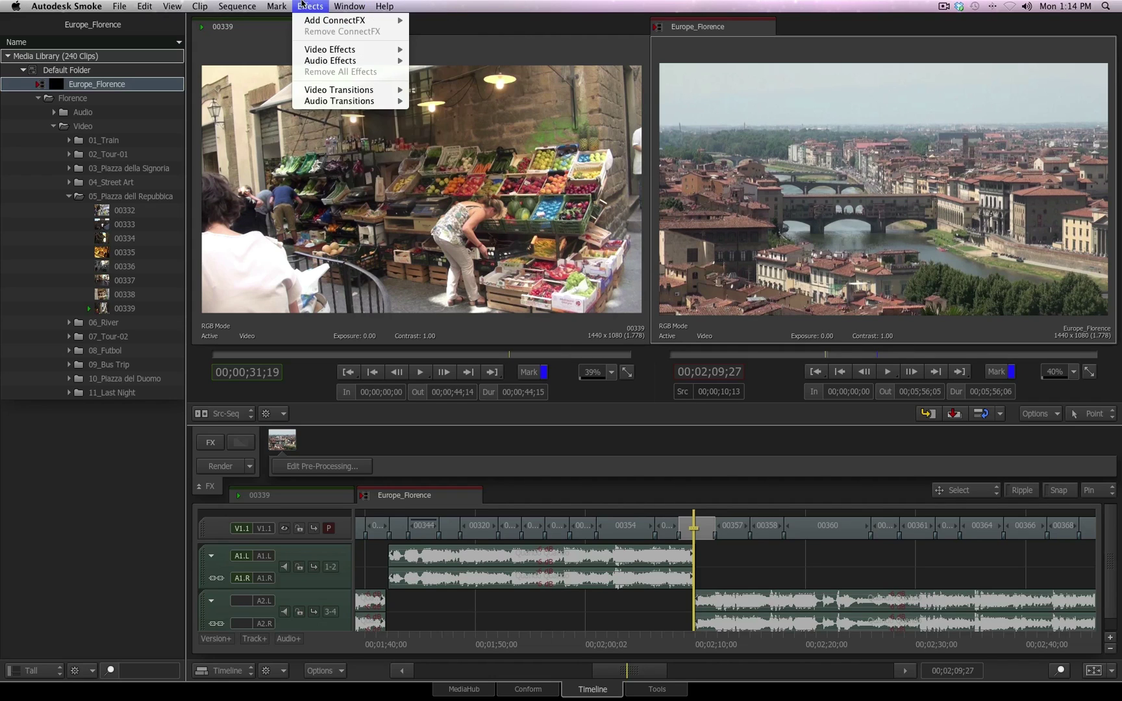
{"action": "mouse_move", "coordinate": [271, 9]}
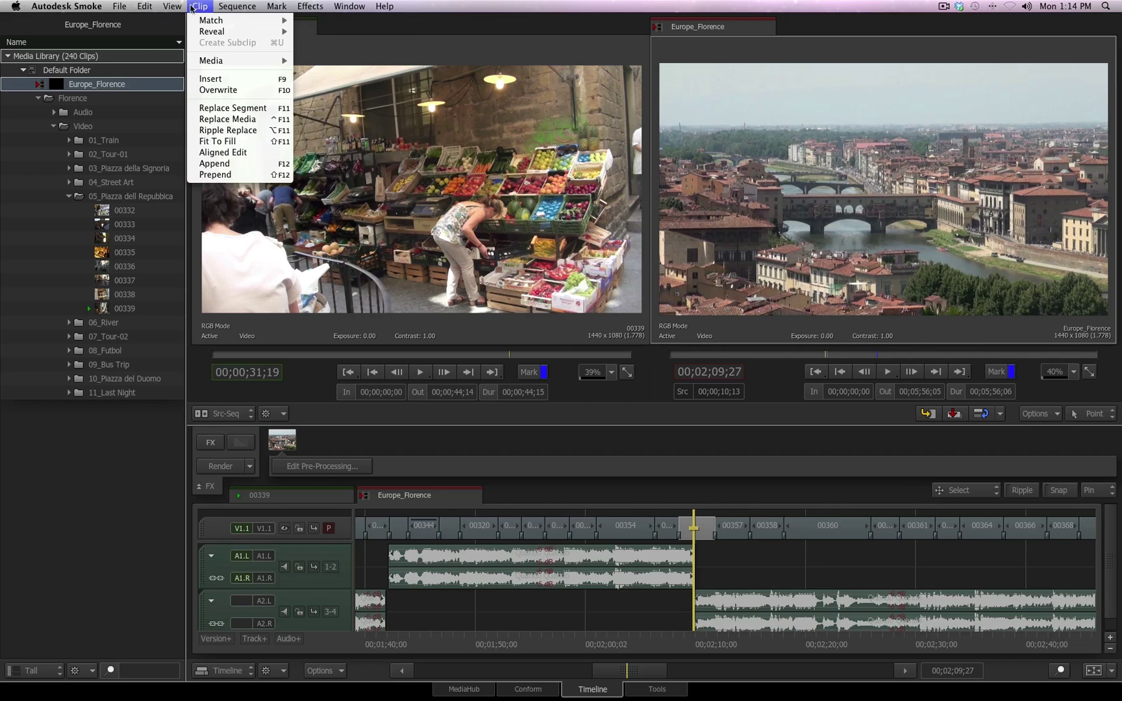
{"action": "mouse_move", "coordinate": [172, 7]}
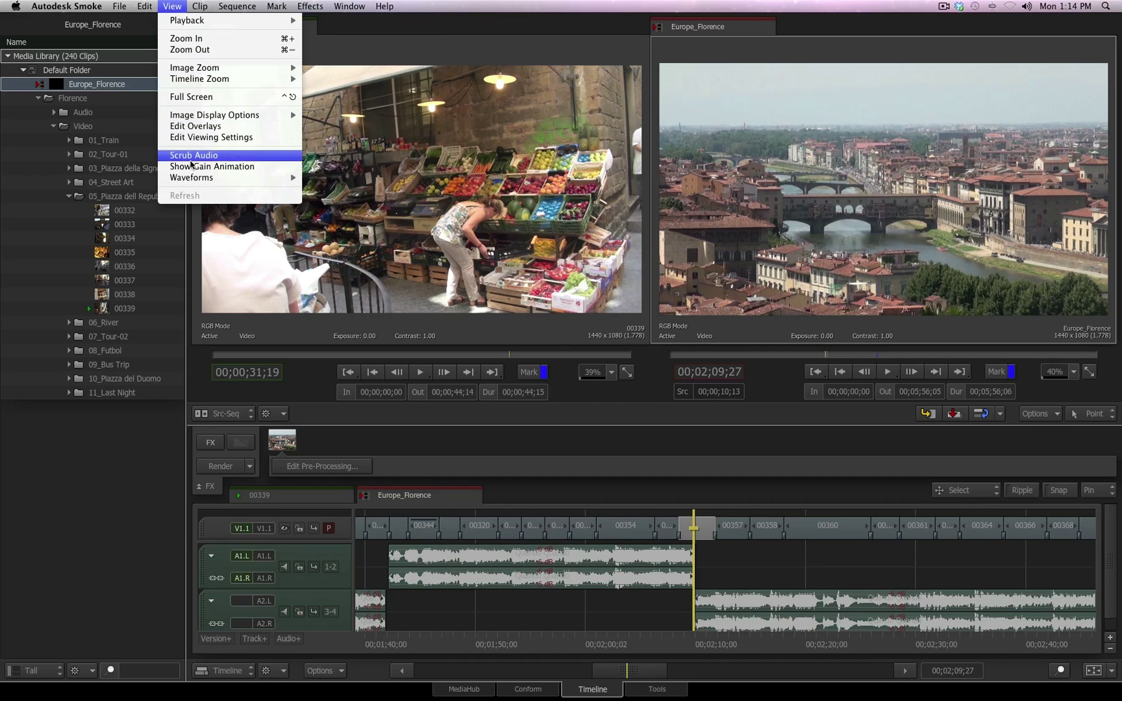
{"action": "left_click", "coordinate": [620, 513]}
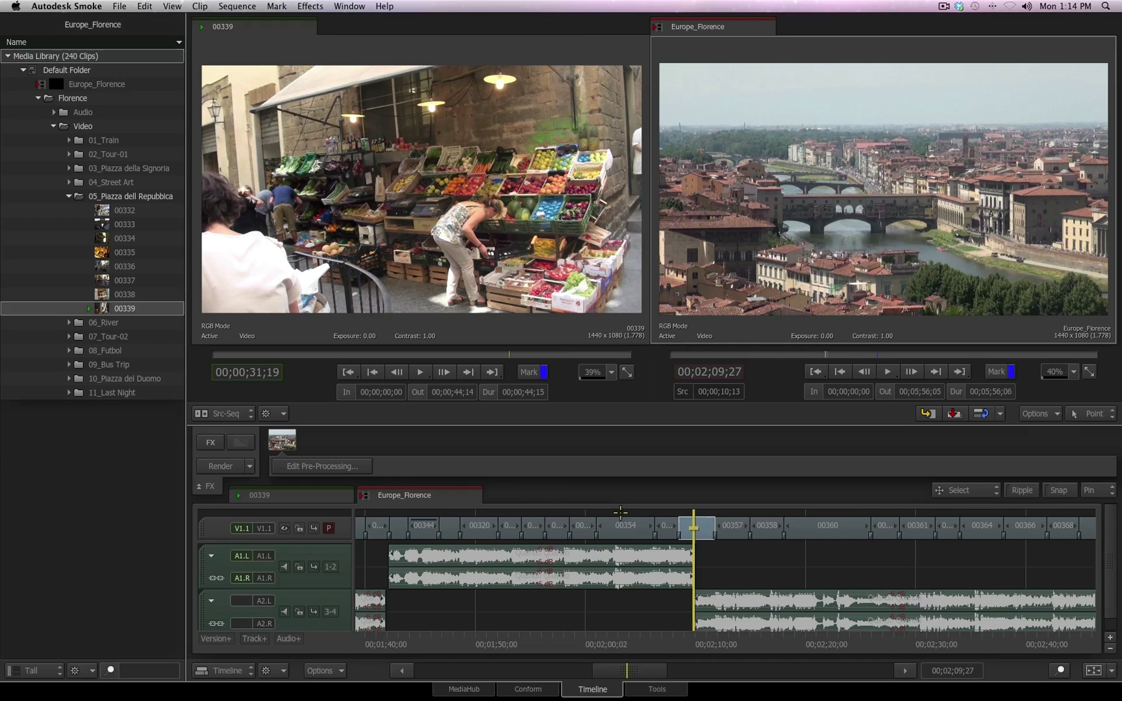
- Select the A2 gap and park the sequence at 01;54;27
{"action": "mouse_move", "coordinate": [643, 520]}
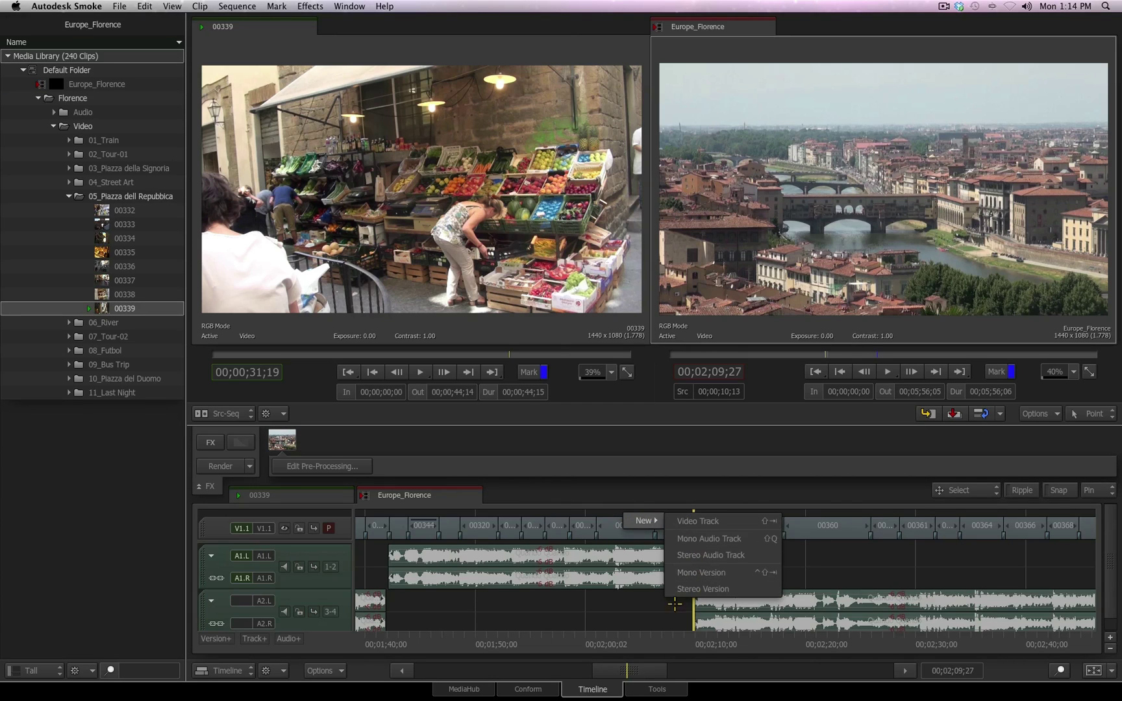
{"action": "left_click", "coordinate": [583, 603]}
{"action": "right_click", "coordinate": [557, 603]}
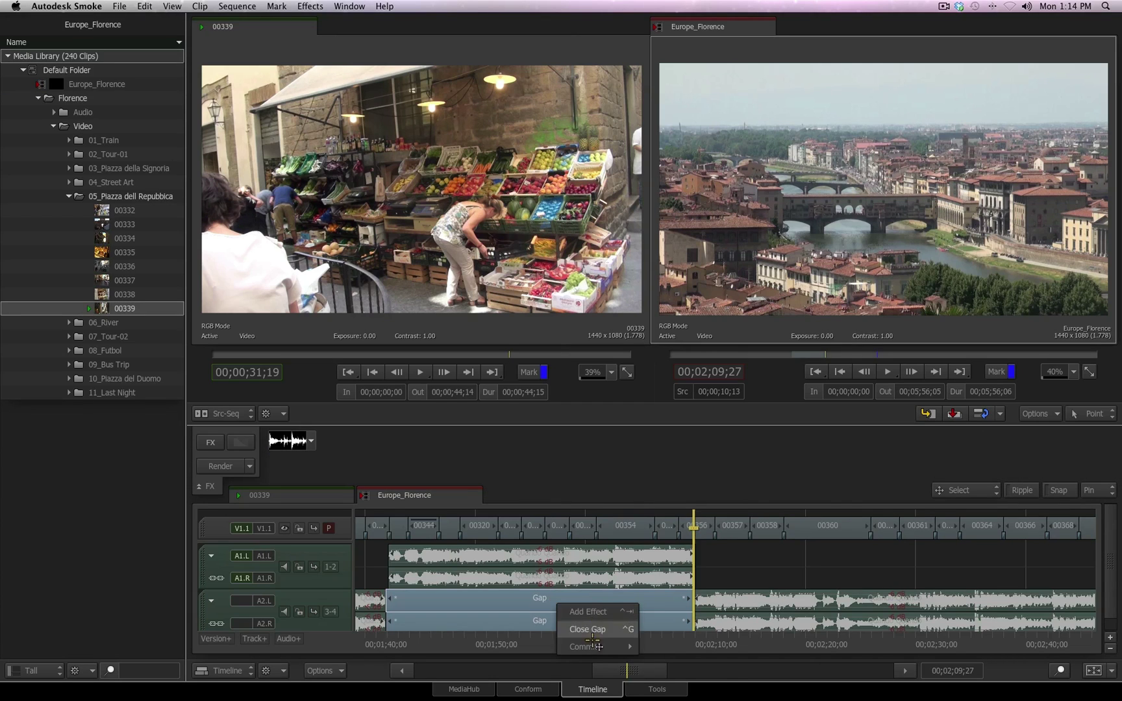
{"action": "left_click", "coordinate": [529, 620]}
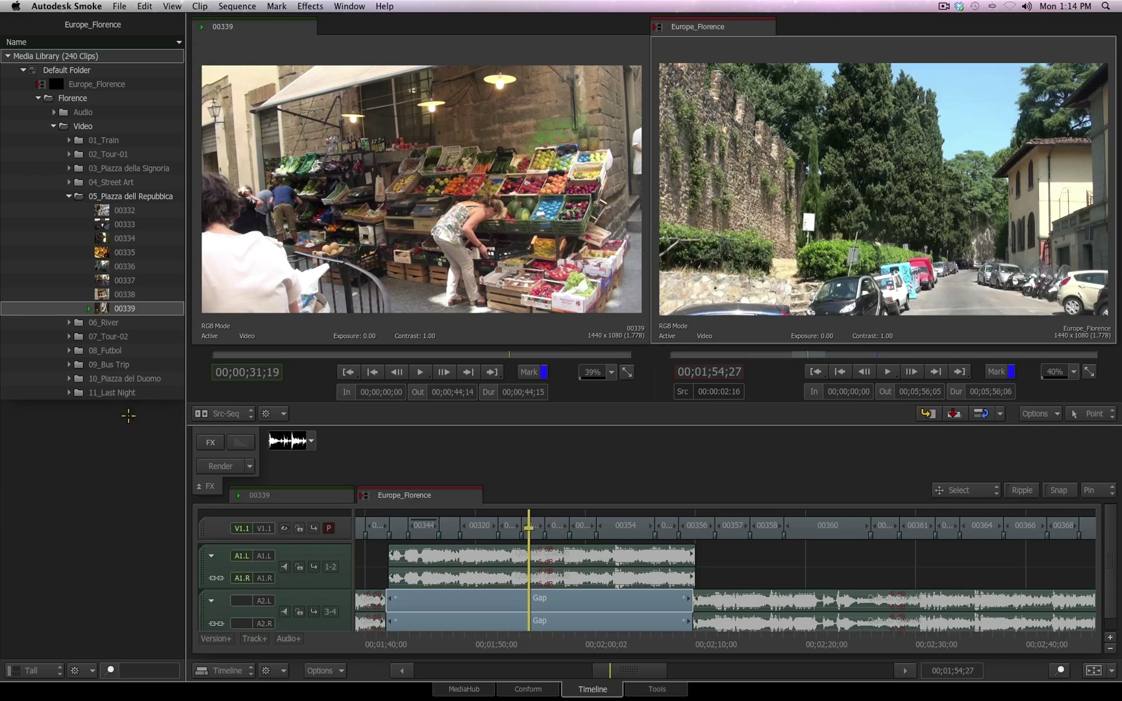
- Browse the context menus for the media library, Default Folder and clip 00339
{"action": "right_click", "coordinate": [129, 415]}
{"action": "mouse_move", "coordinate": [145, 428]}
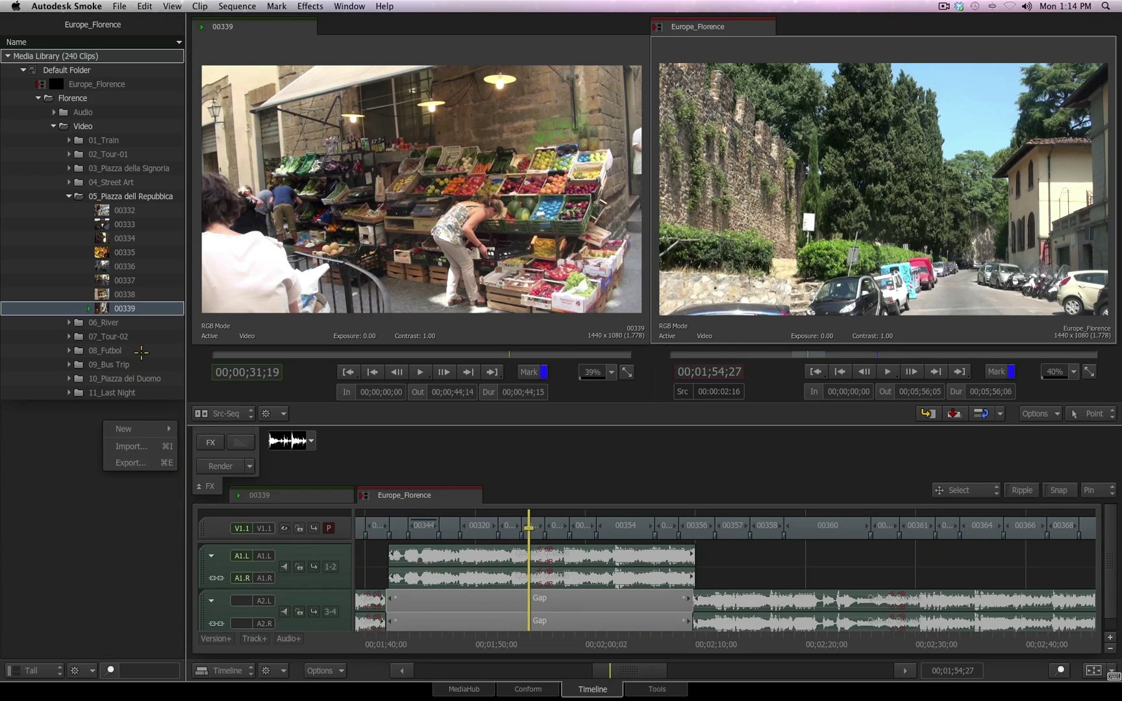
{"action": "left_click", "coordinate": [98, 70]}
{"action": "right_click", "coordinate": [99, 70]}
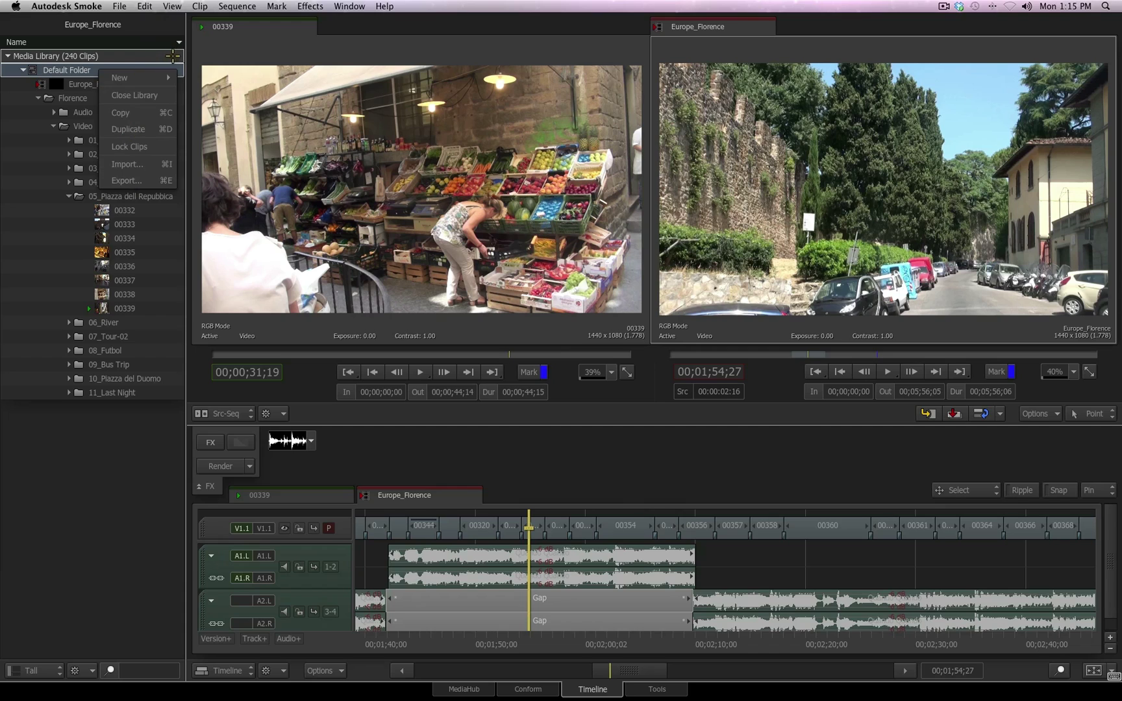
{"action": "left_click", "coordinate": [477, 58]}
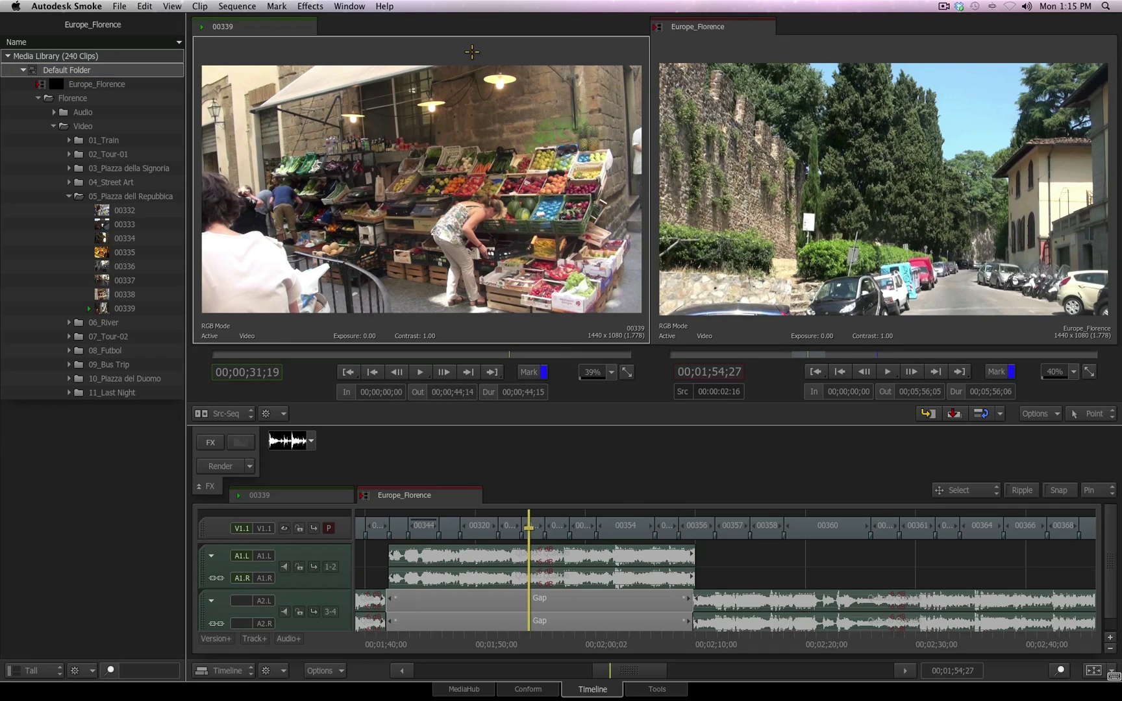
{"action": "right_click", "coordinate": [472, 51]}
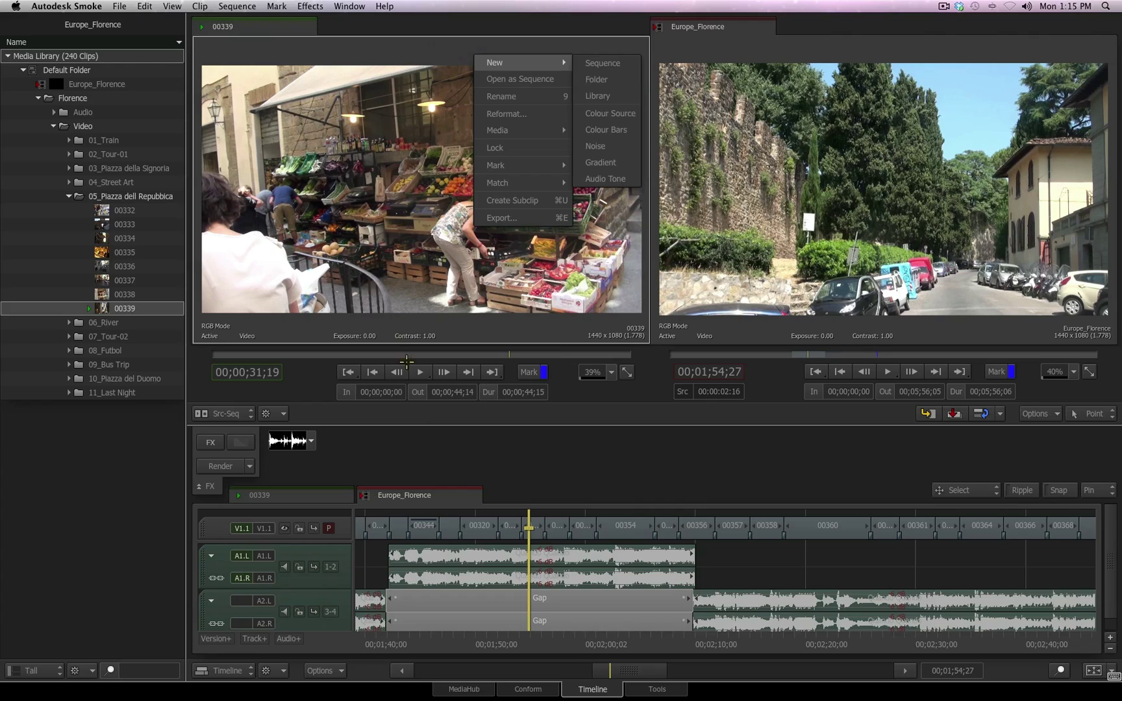
{"action": "left_click", "coordinate": [419, 418]}
- Glance at the timeline display options, then show the record viewer's Options list
{"action": "left_click", "coordinate": [342, 668]}
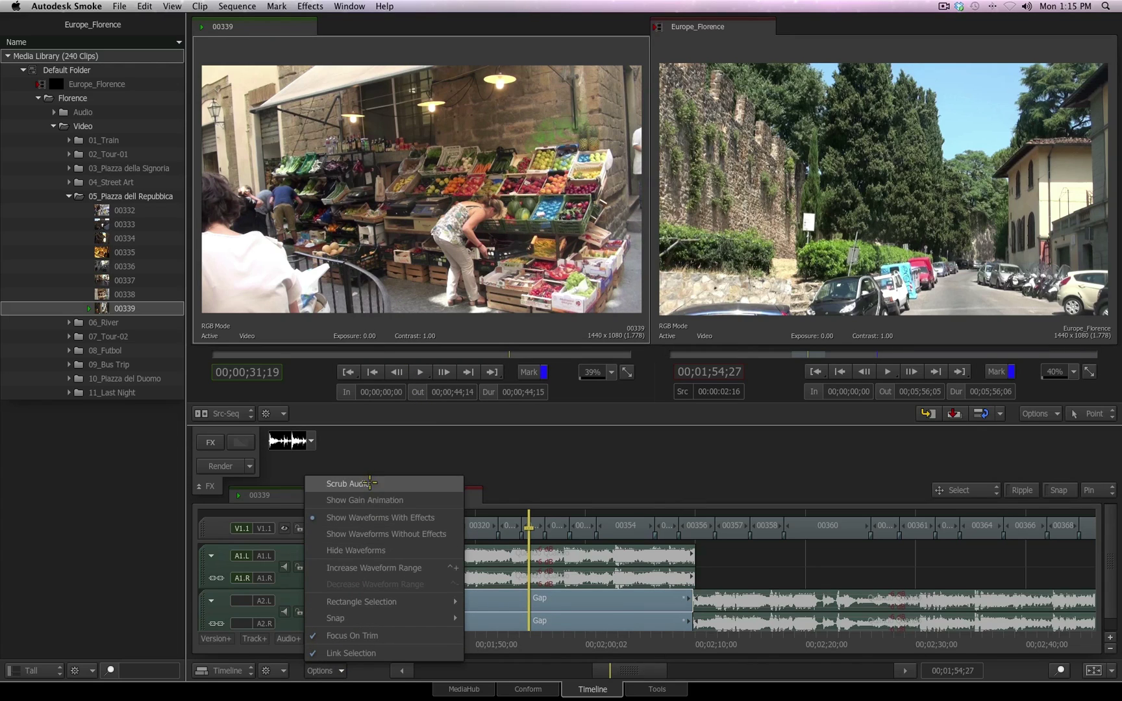
{"action": "left_click", "coordinate": [1039, 413]}
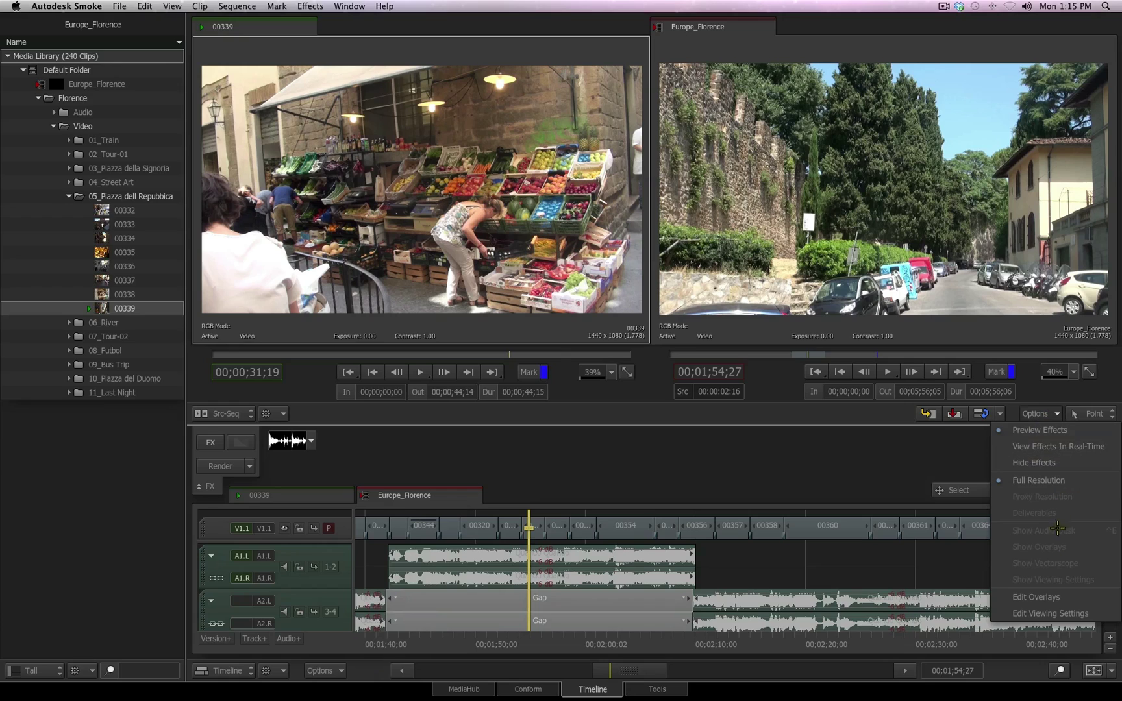